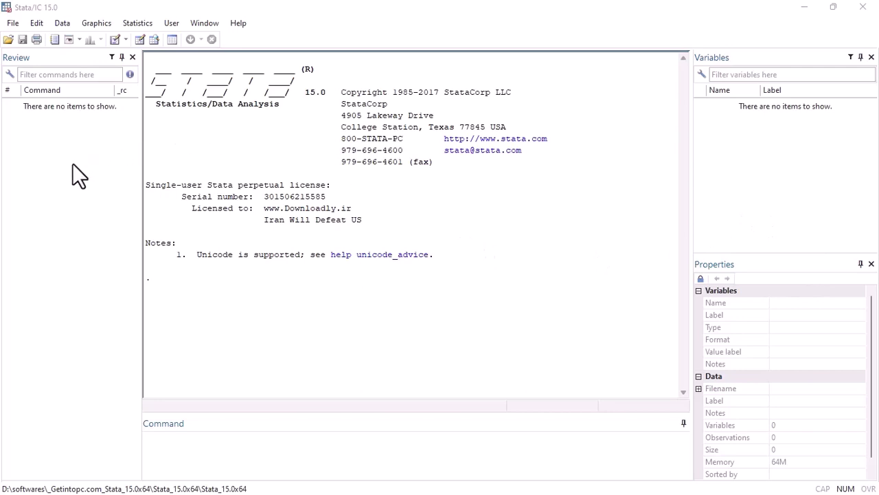
- Focus the Review, Variables, Properties and Command panes one after another
left_click(23, 58)
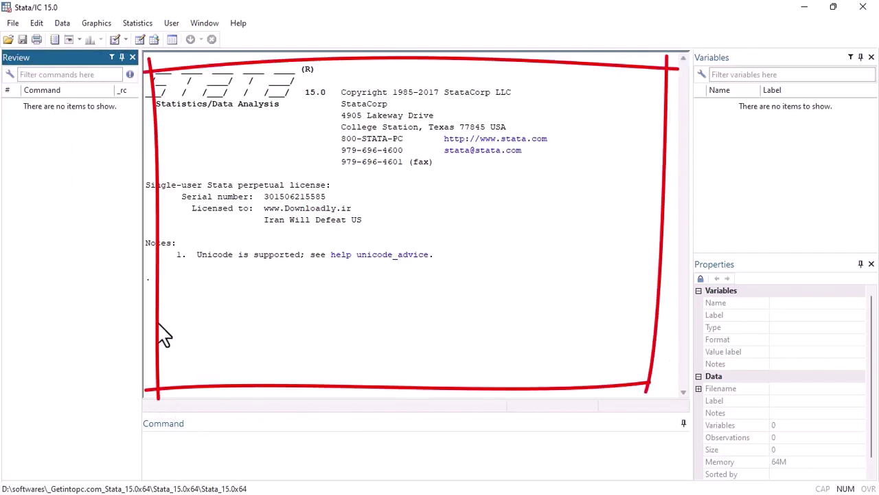
left_click(742, 56)
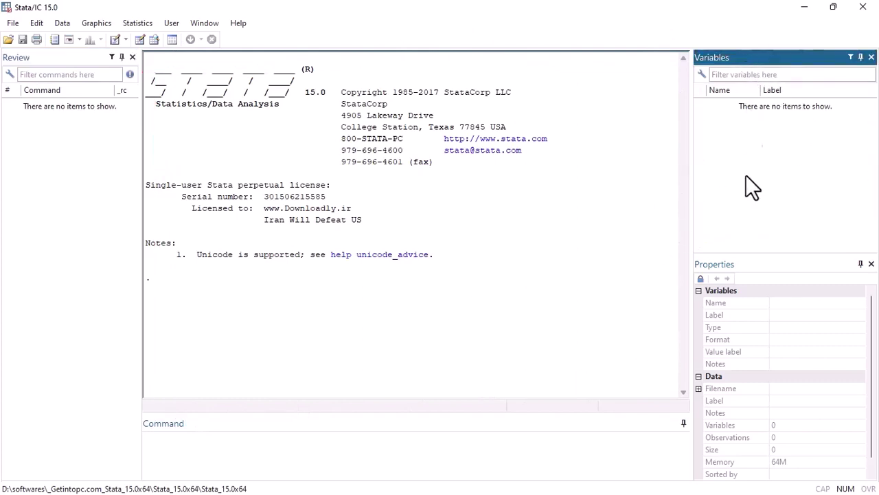
left_click(744, 263)
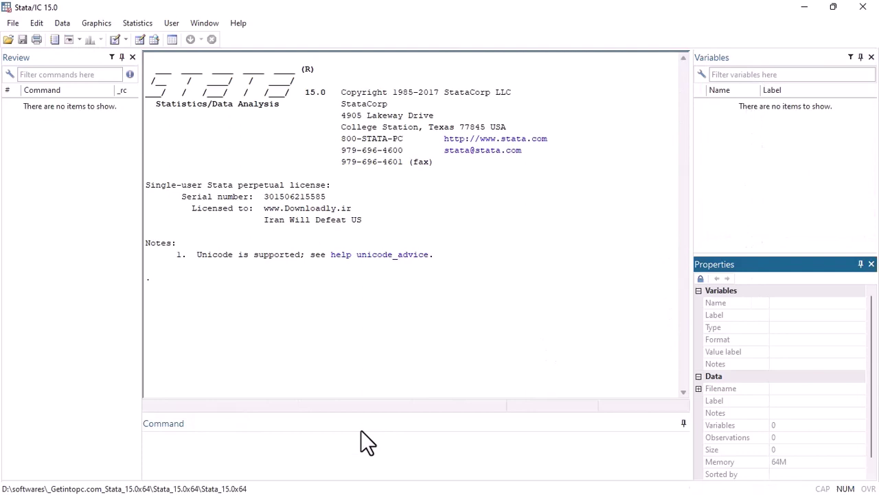
left_click(233, 453)
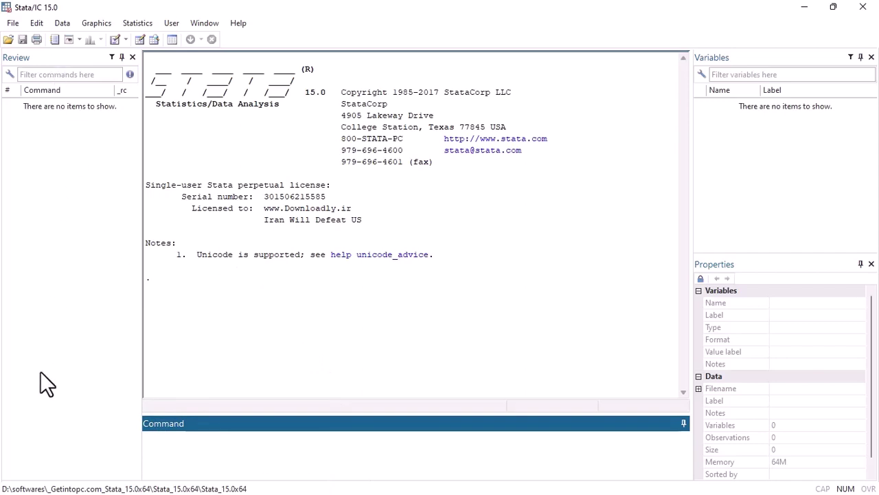
- Close the Review, Variables and Properties panes, then dismiss the Window pane list
left_click(131, 57)
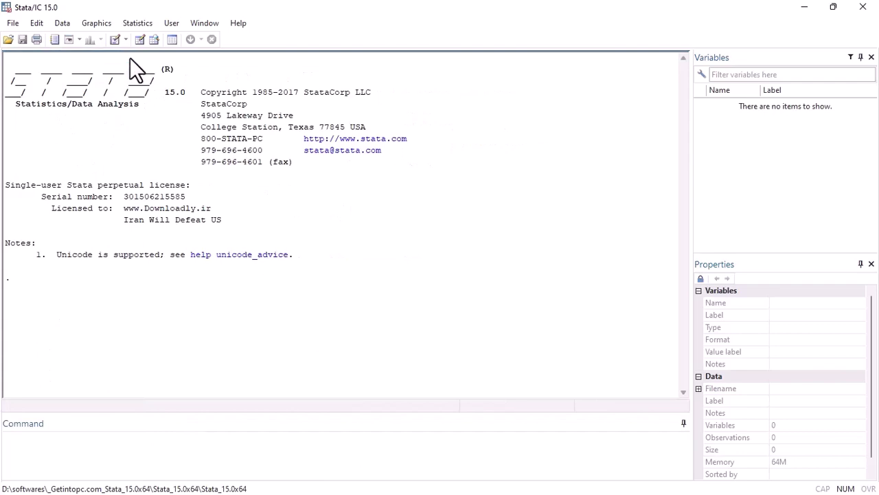
left_click(871, 58)
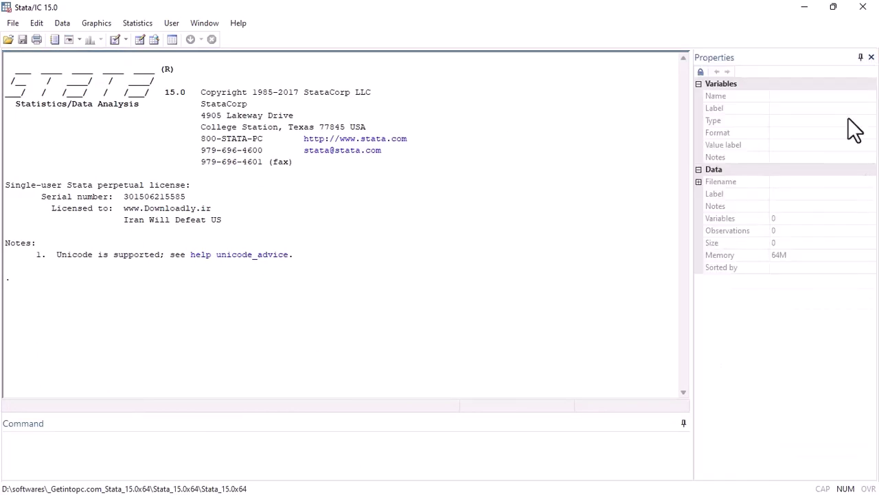
left_click(871, 57)
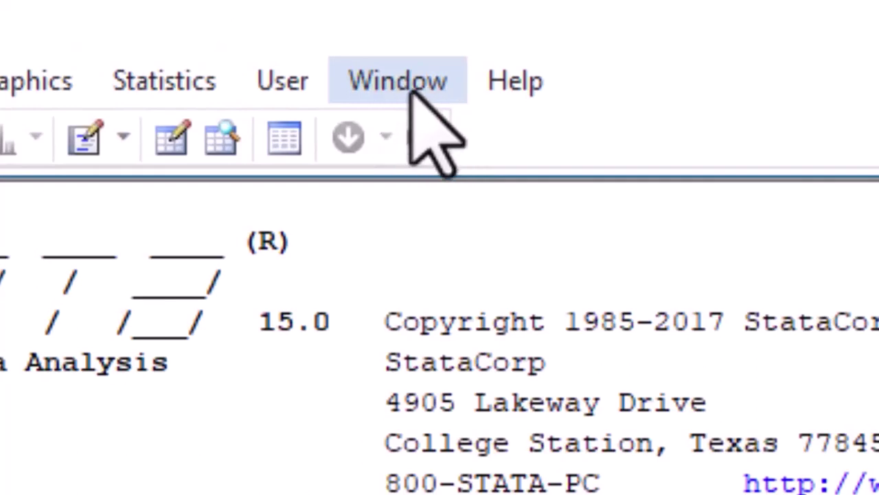
left_click(411, 87)
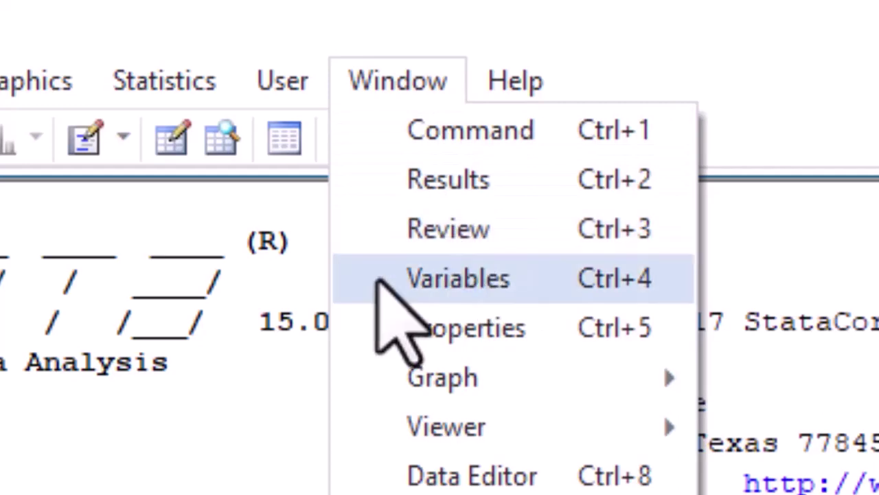
left_click(295, 305)
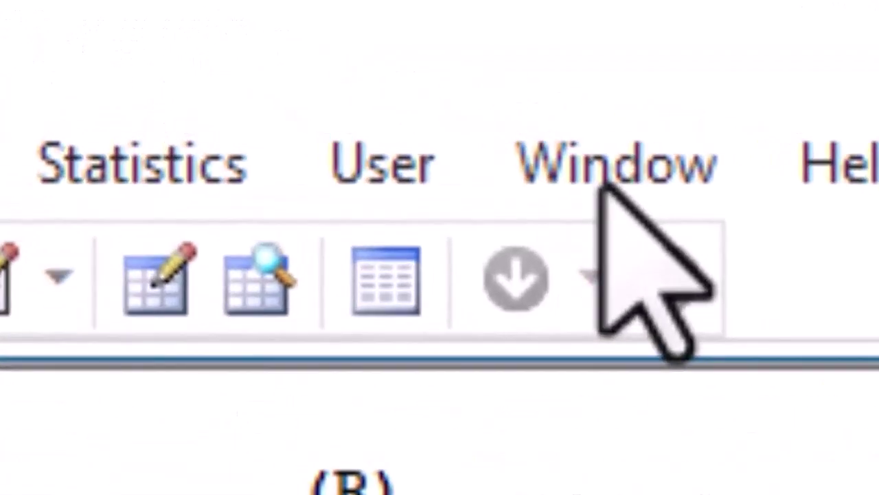
- Restore the Review, Variables and Properties panes from the Window menu
left_click(608, 173)
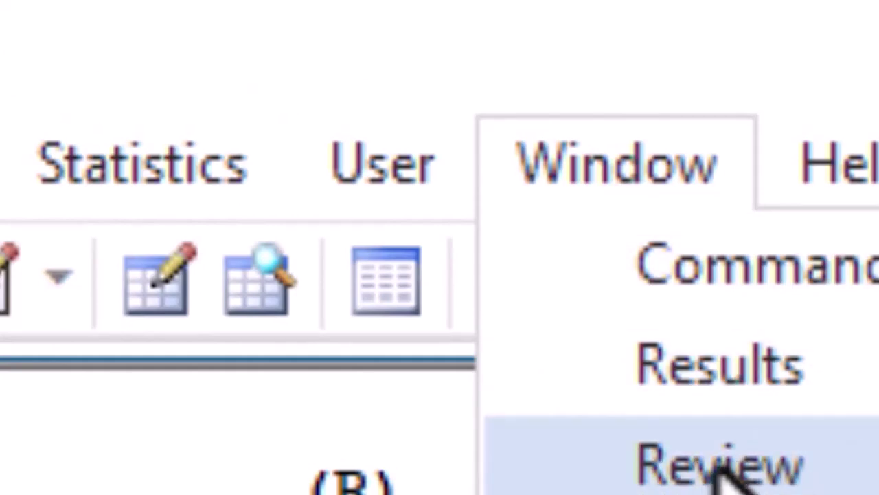
left_click(813, 459)
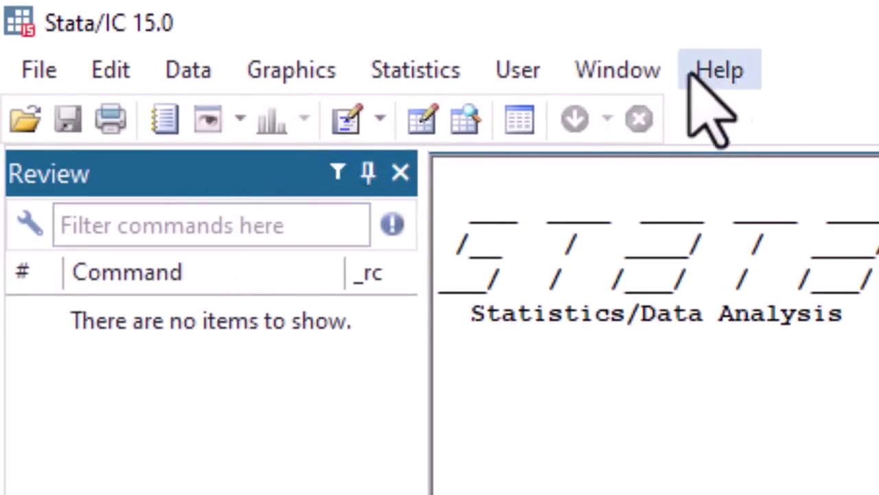
left_click(635, 70)
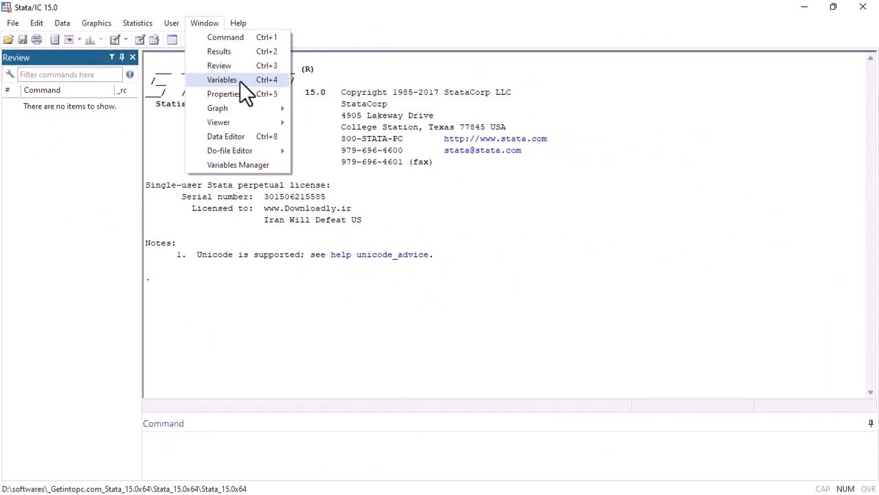
left_click(239, 81)
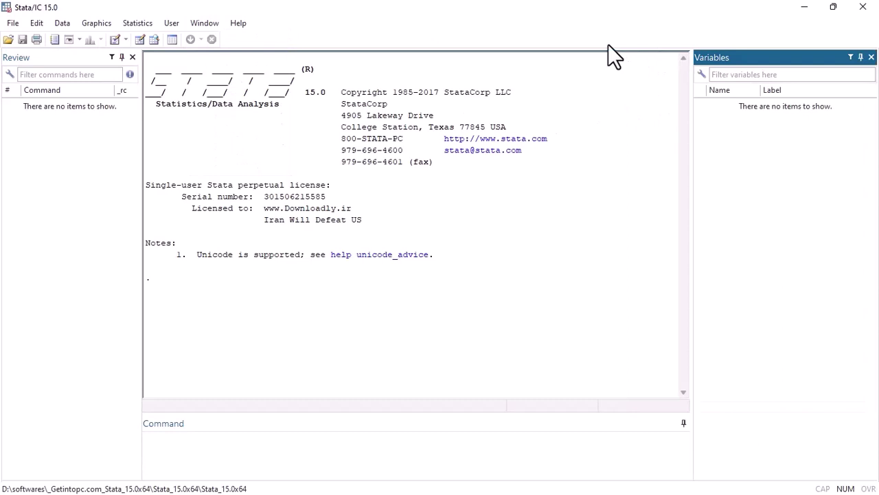
left_click(749, 55)
left_click(196, 20)
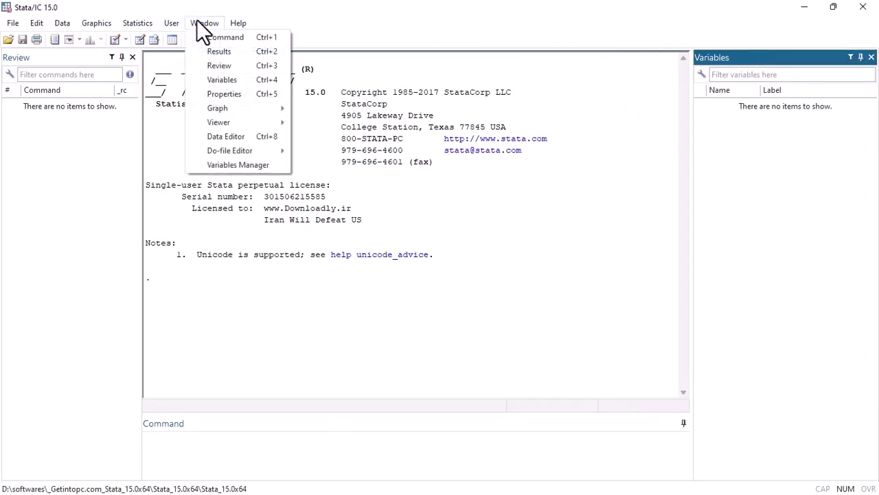
left_click(234, 94)
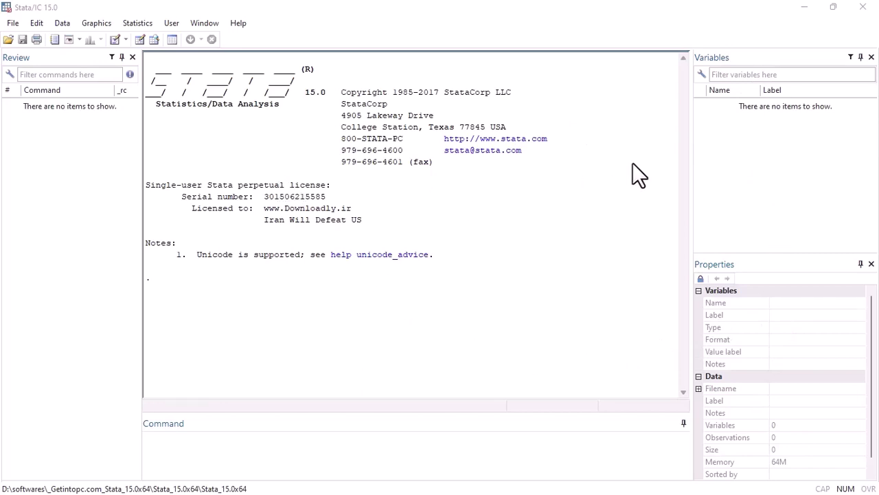
- Drag the Variables pane across the results area and dock it below the Properties pane
left_click_drag(755, 57, 63, 287)
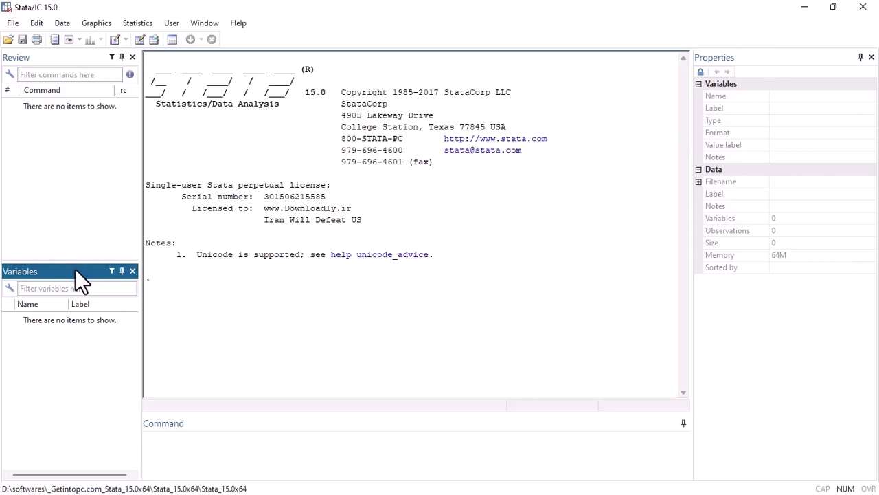
left_click_drag(76, 268, 156, 234)
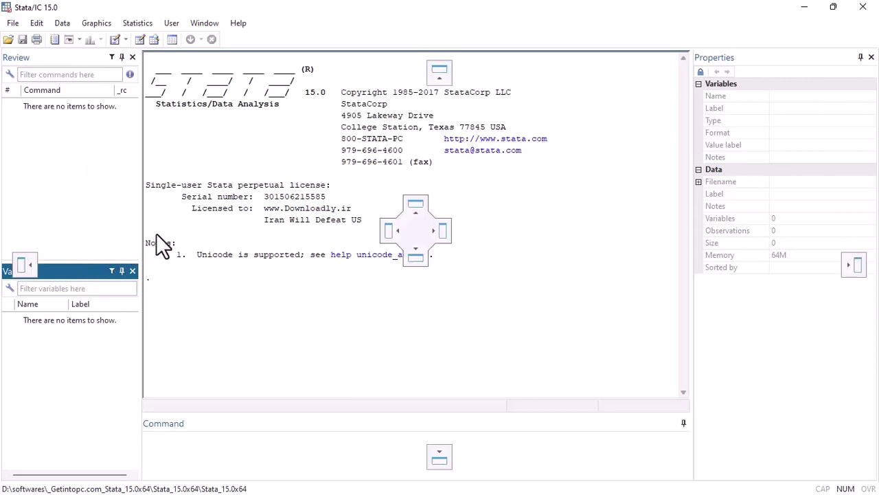
left_click_drag(362, 234, 597, 268)
left_click_drag(684, 282, 725, 282)
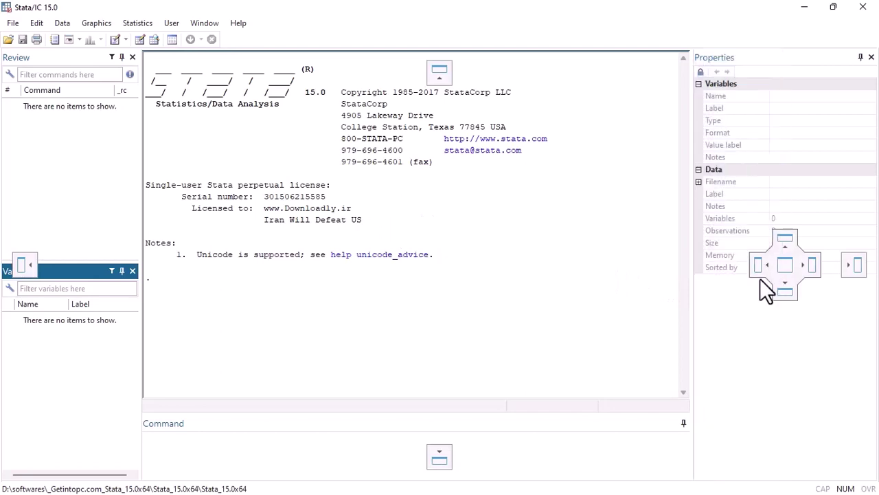
left_click_drag(759, 278, 763, 307)
left_click_drag(759, 340, 784, 305)
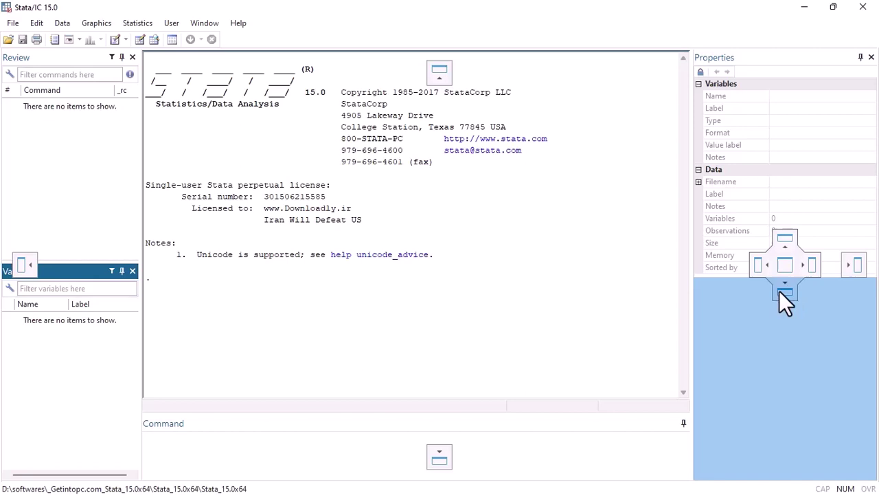
left_click_drag(779, 290, 779, 290)
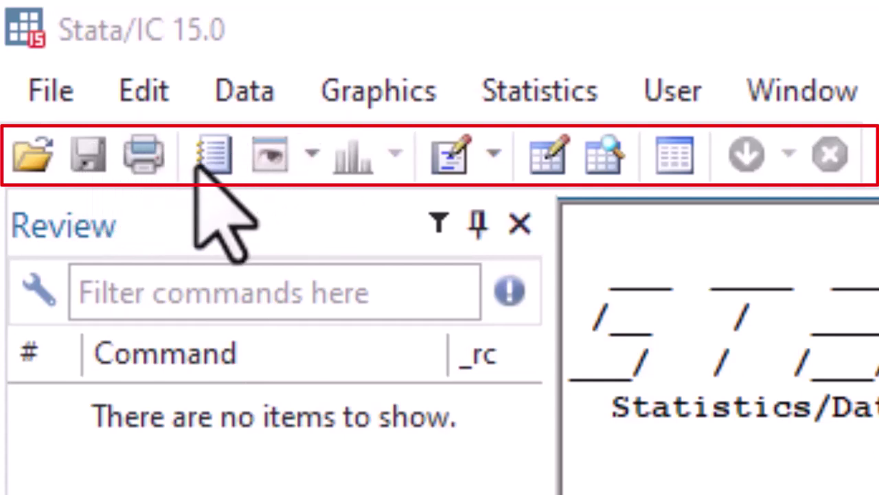
left_click(213, 165)
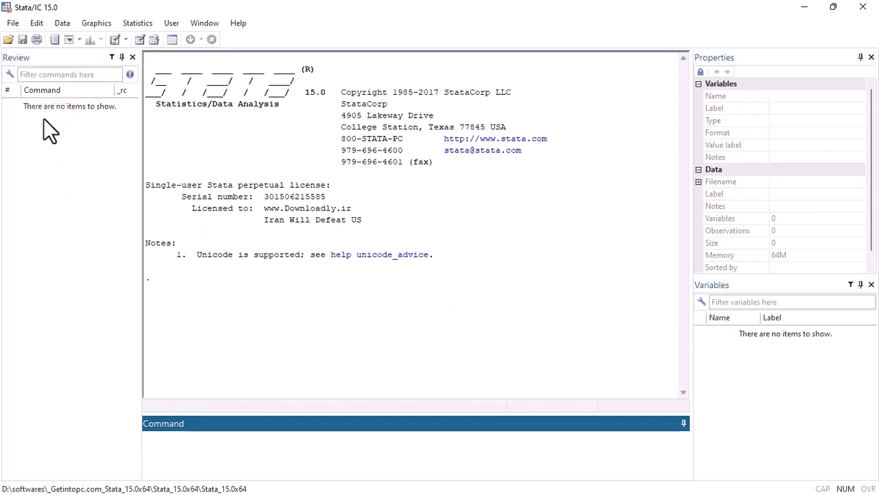
- Import the stata interface.xlsx Excel spreadsheet and browse its rows in the Data Editor
left_click(14, 23)
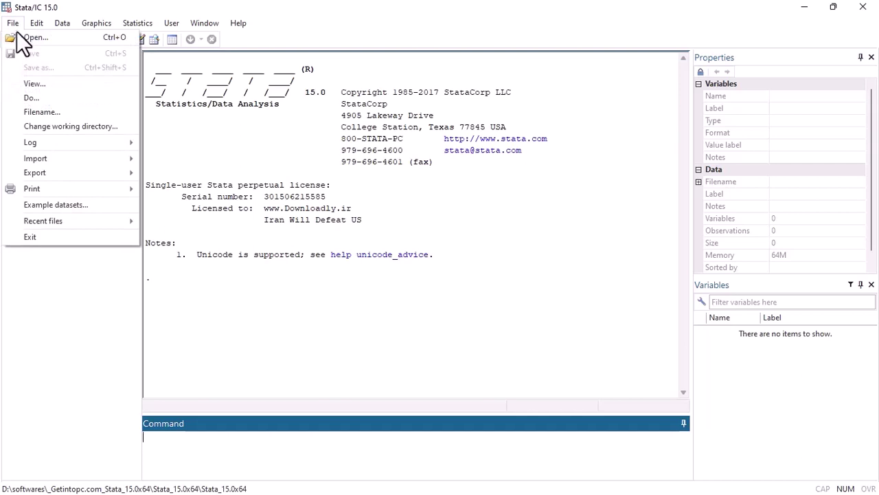
mouse_move(66, 147)
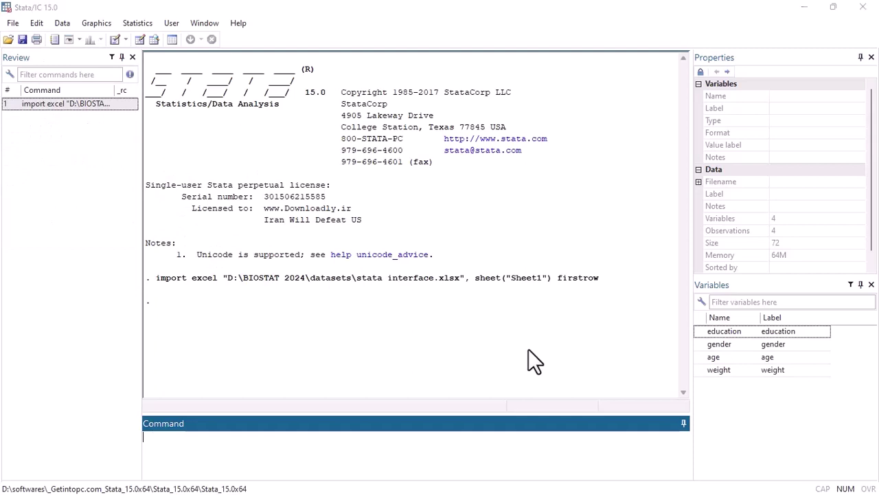
key("ctrl+8")
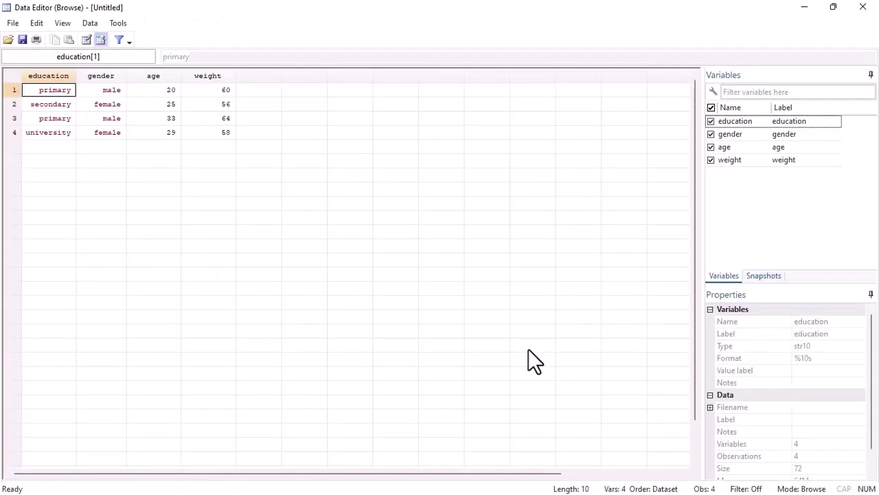
left_click(803, 8)
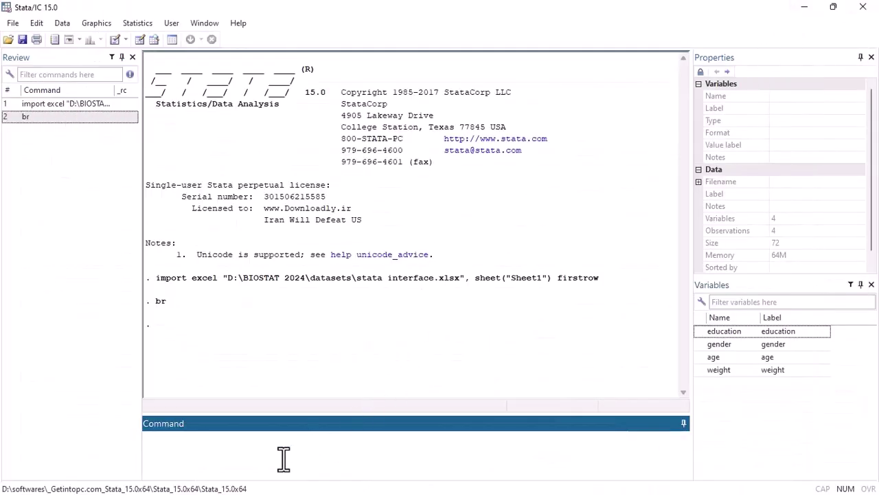
- Run tab education, then the misspelled command brx to trigger an error
type("tab education")
key("Return")
type("brx")
key("Return")
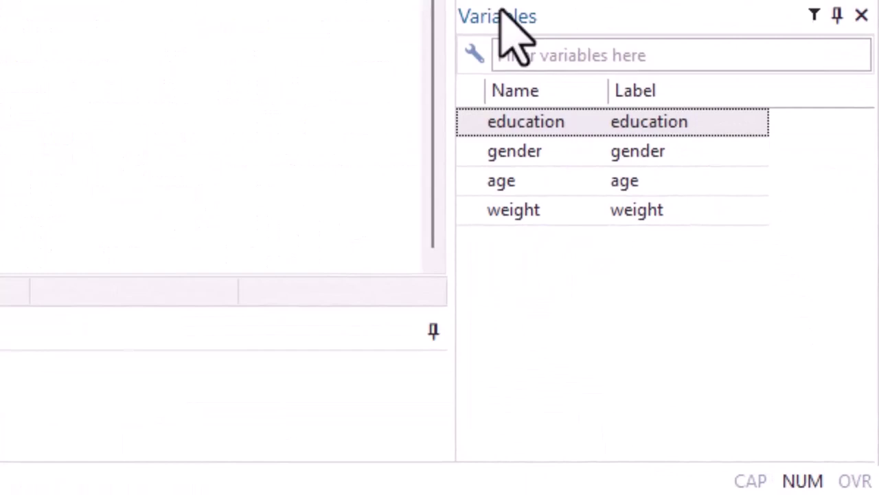
- Sort the Variables list by name and view the properties of age, education, gender and weight
left_click(489, 16)
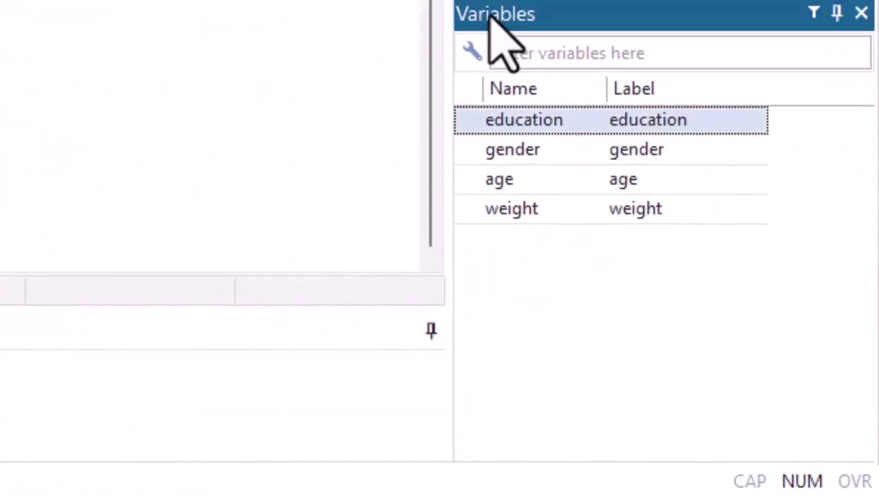
left_click(528, 90)
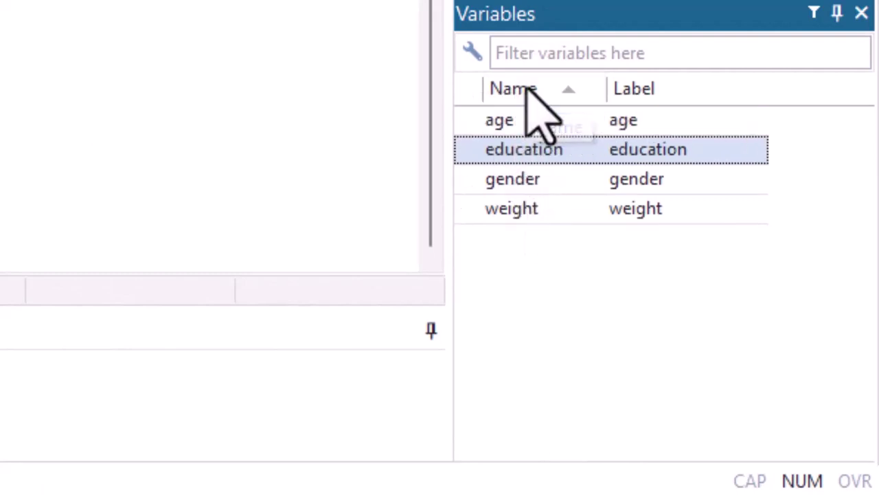
left_click(513, 131)
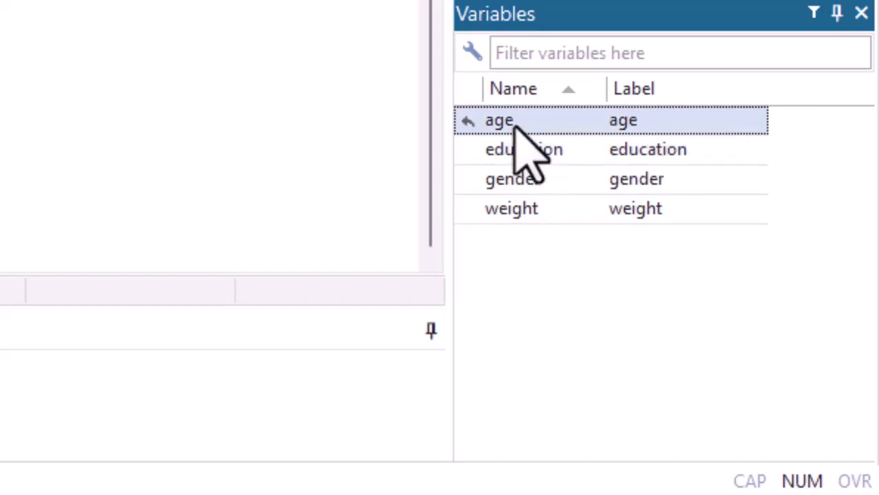
left_click(516, 143)
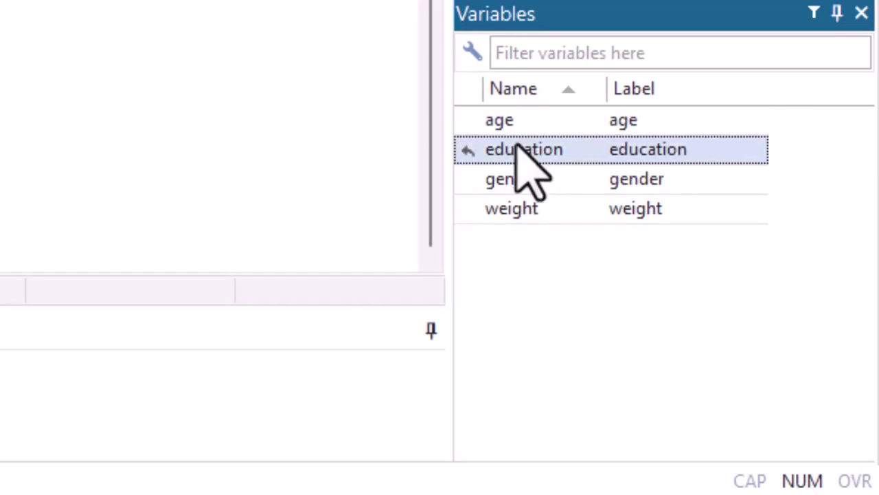
left_click(525, 180)
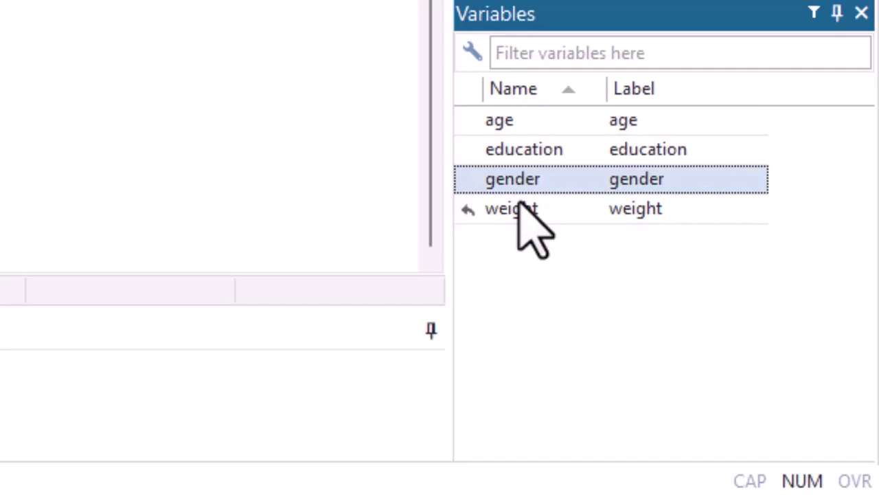
left_click(522, 208)
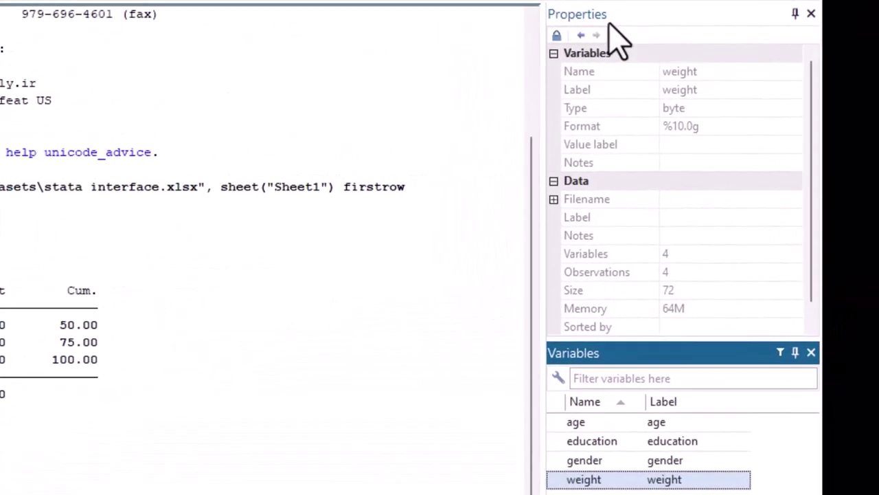
- Show age's properties (byte, %10.0g), then education's (str10, %10s)
left_click(605, 11)
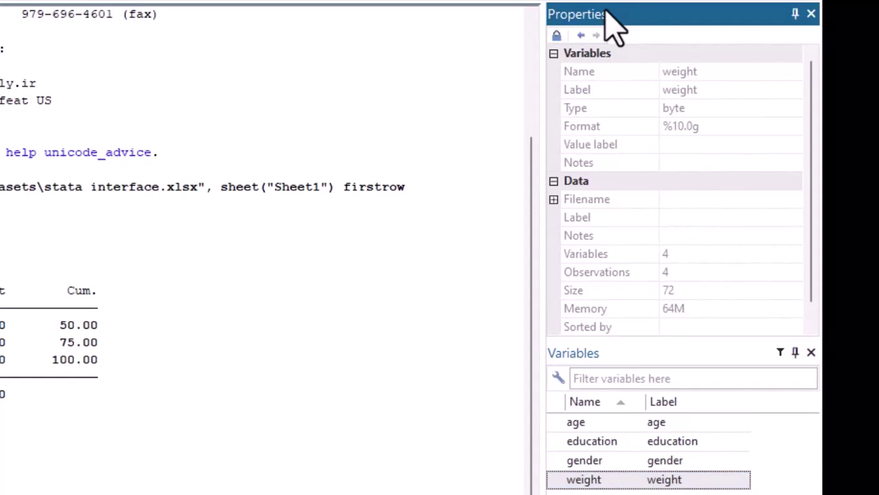
left_click(583, 422)
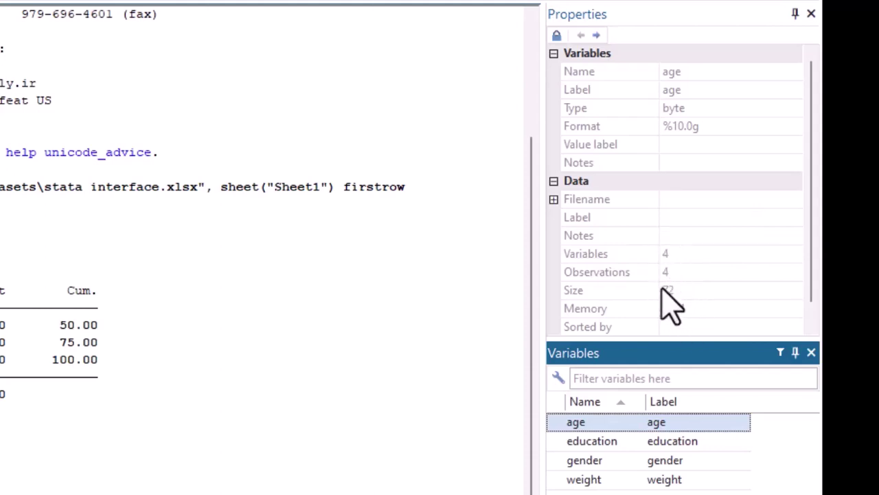
scroll(651, 299, "down", 1)
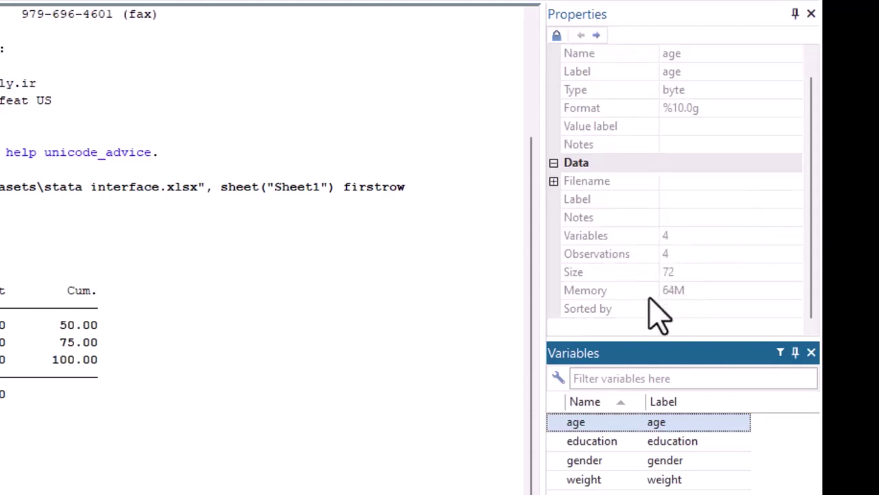
scroll(656, 315, "up", 1)
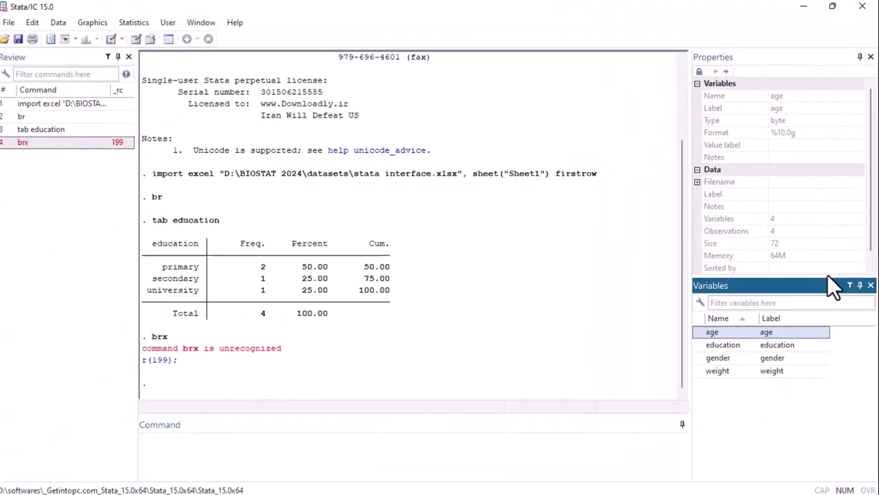
left_click(799, 345)
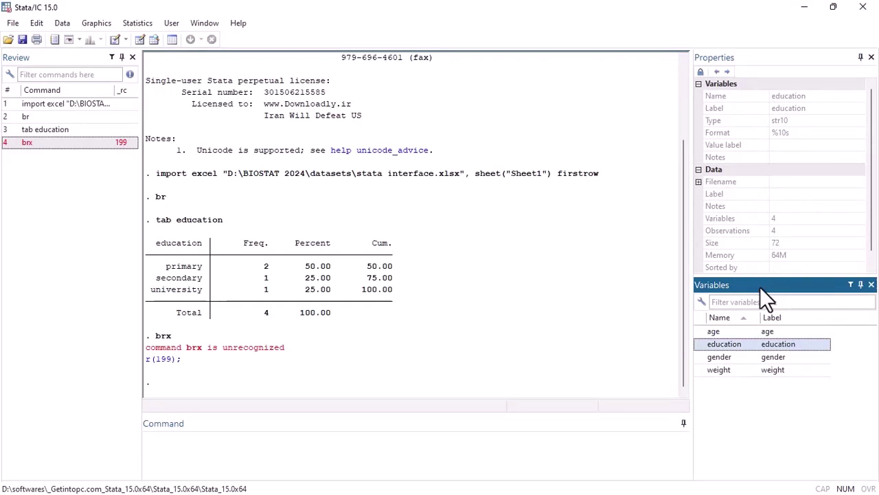
- Dock the Properties pane beneath the Variables list, then open and dismiss age's context menu
left_click(731, 52)
left_click_drag(731, 52, 739, 110)
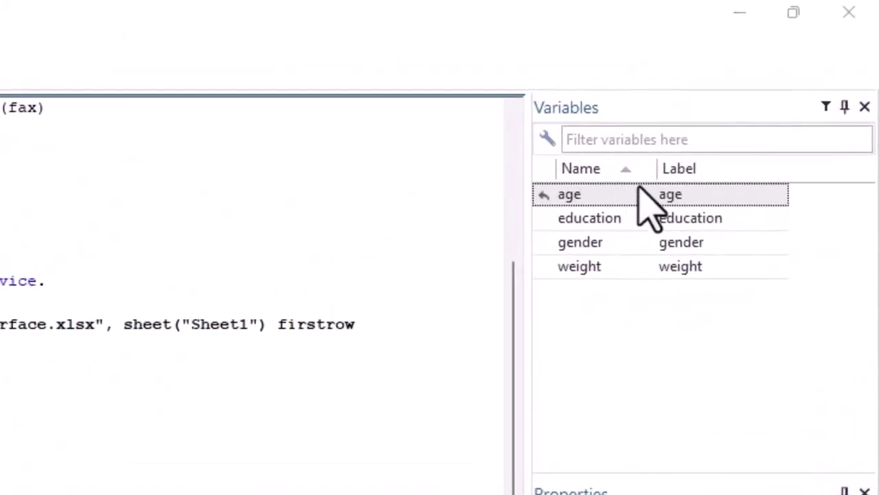
right_click(648, 222)
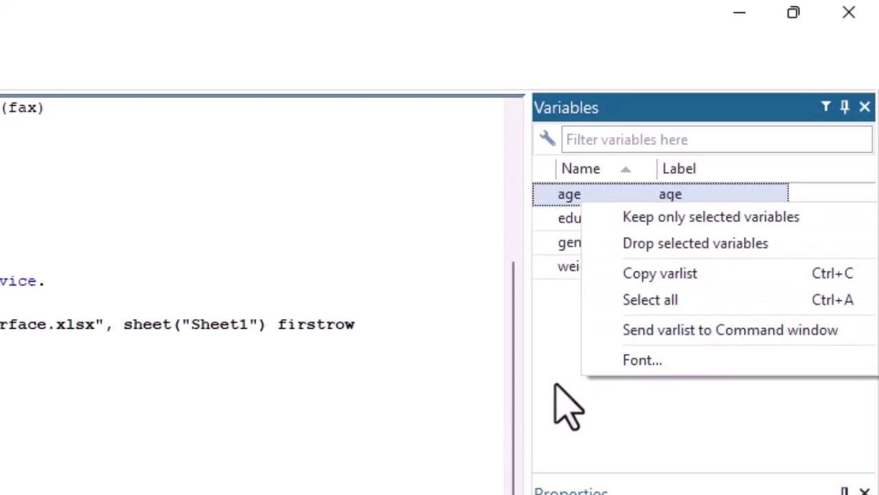
left_click(637, 360)
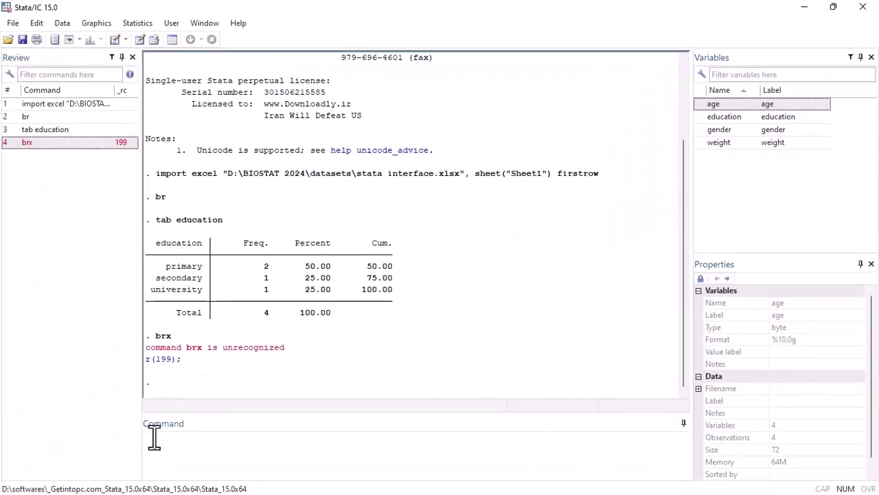
- Insert age into the command line from the Variables list
left_click(158, 441)
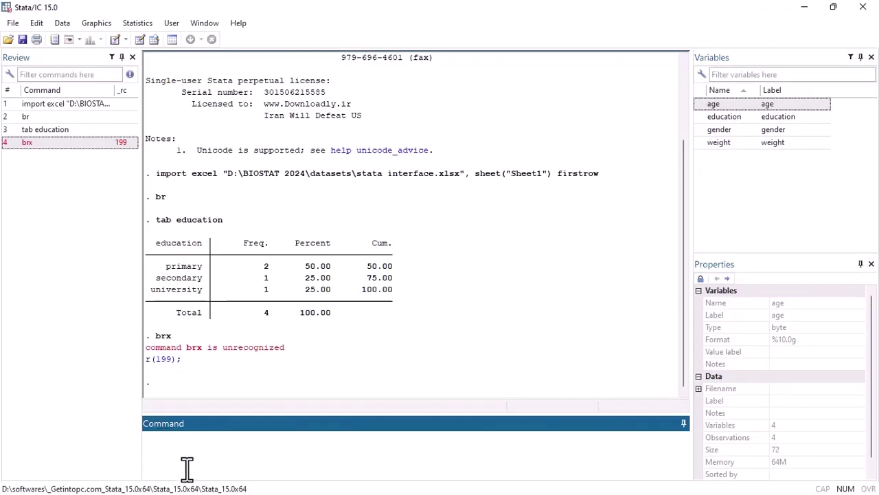
double_click(713, 105)
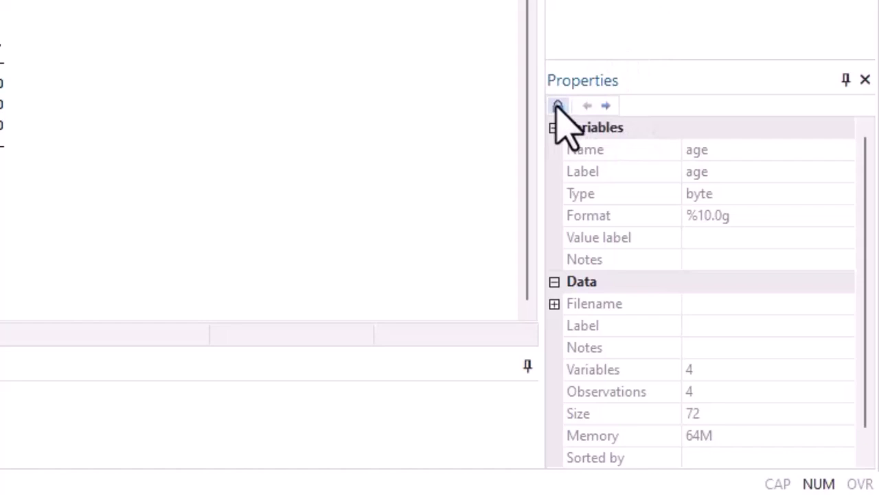
- Lock the Properties pane and inspect age's Name and Label fields
left_click(558, 107)
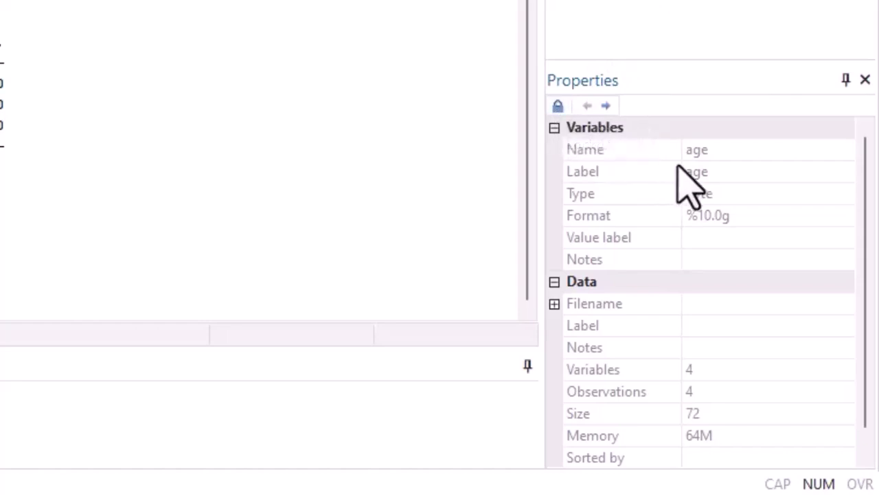
left_click(709, 148)
left_click(736, 168)
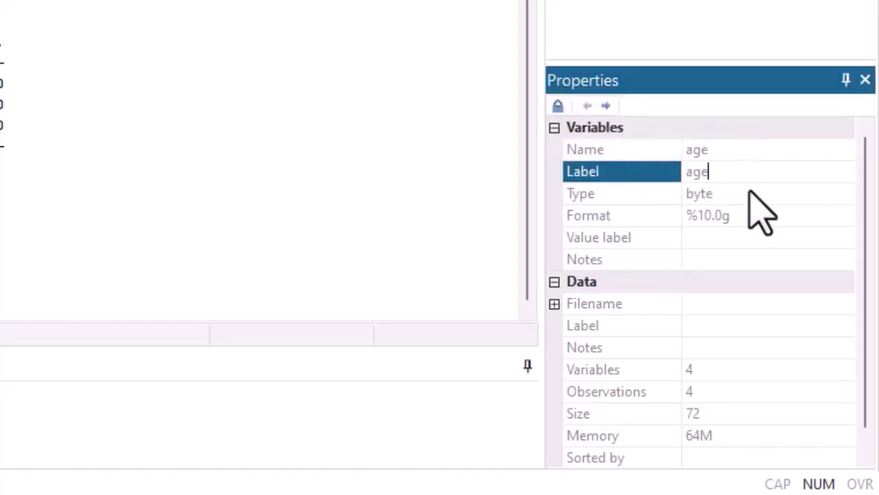
left_click(738, 151)
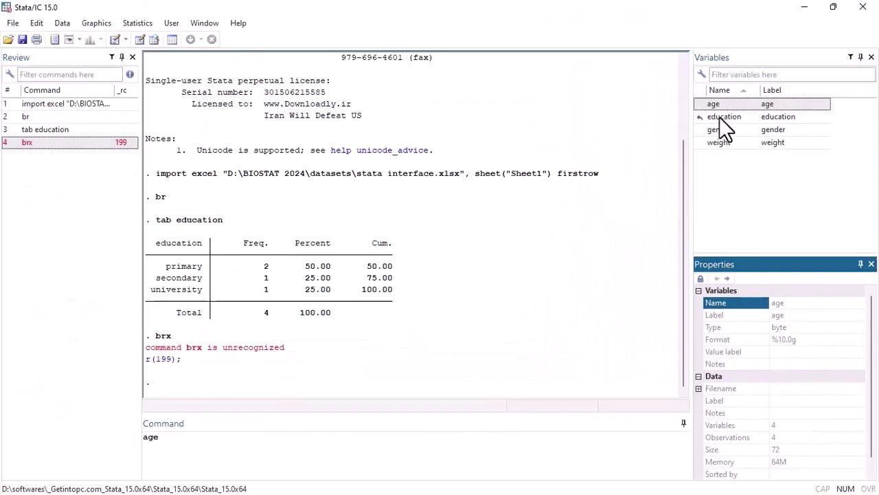
- Inspect education's Name and Label fields, then the dataset's Filename and Label properties
left_click(720, 117)
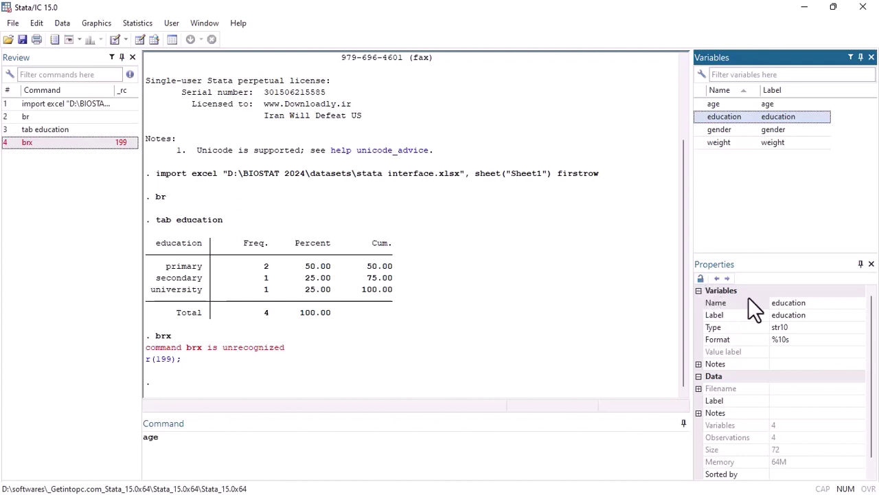
left_click(789, 302)
left_click(800, 314)
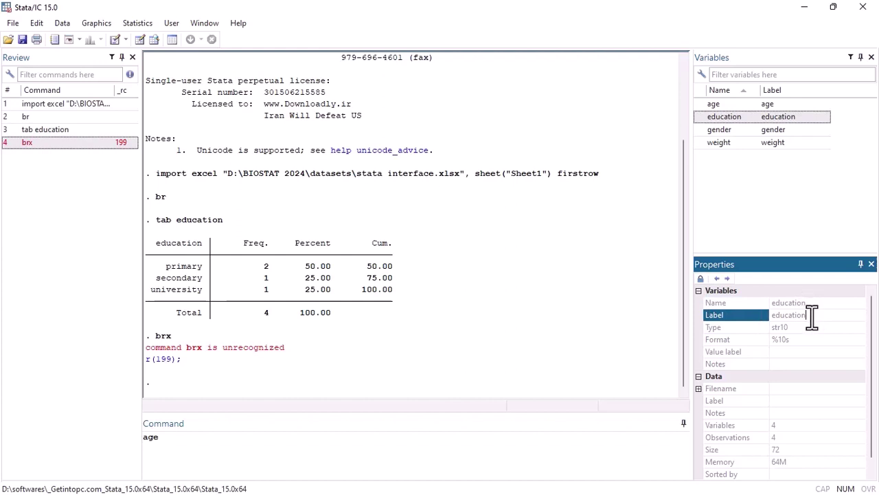
left_click(807, 390)
left_click(796, 402)
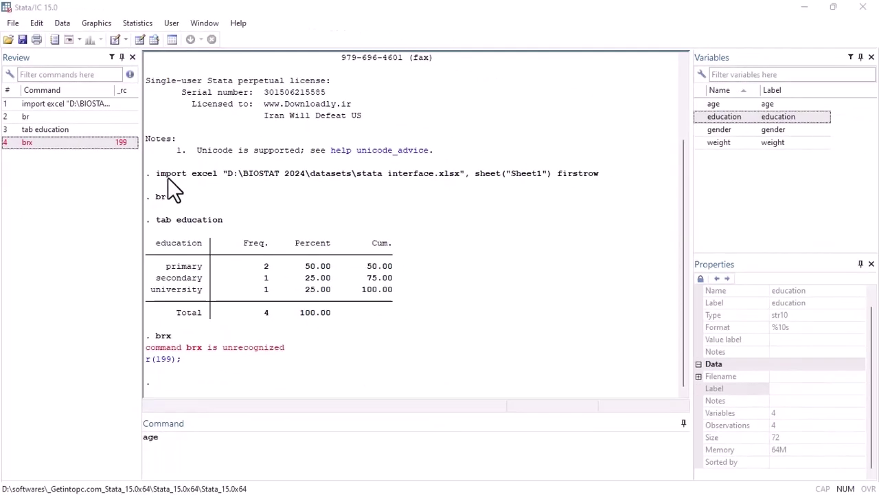
- Recall 'tab education' from the Review history into the command line
left_click(367, 173)
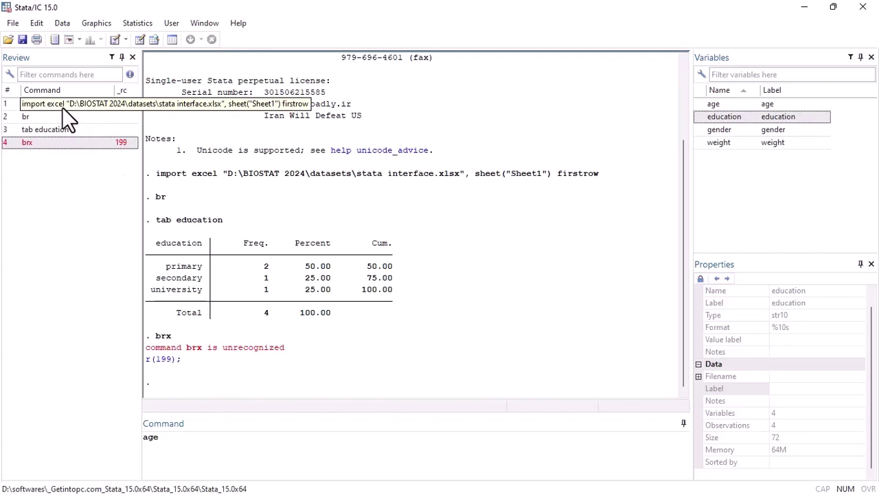
left_click(57, 130)
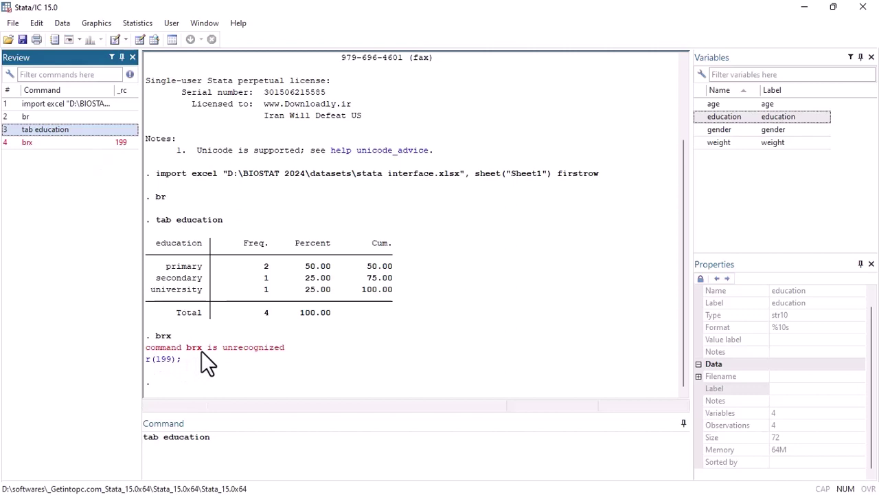
left_click(164, 360)
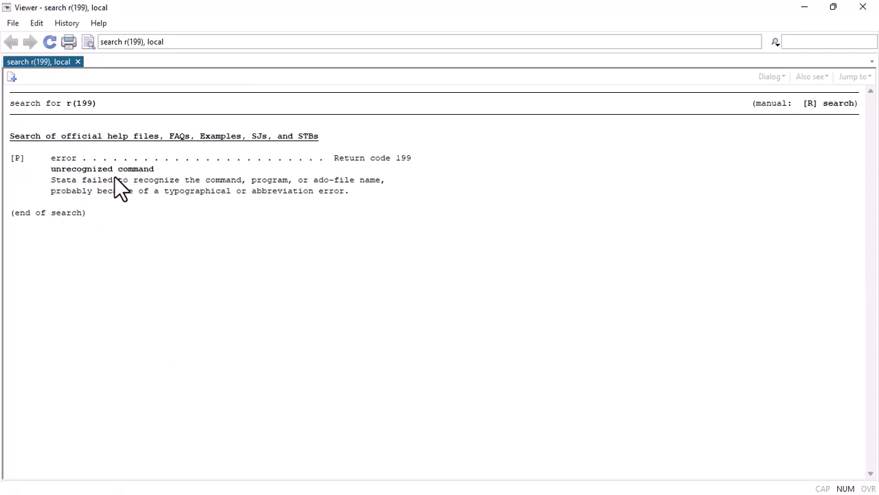
left_click(863, 6)
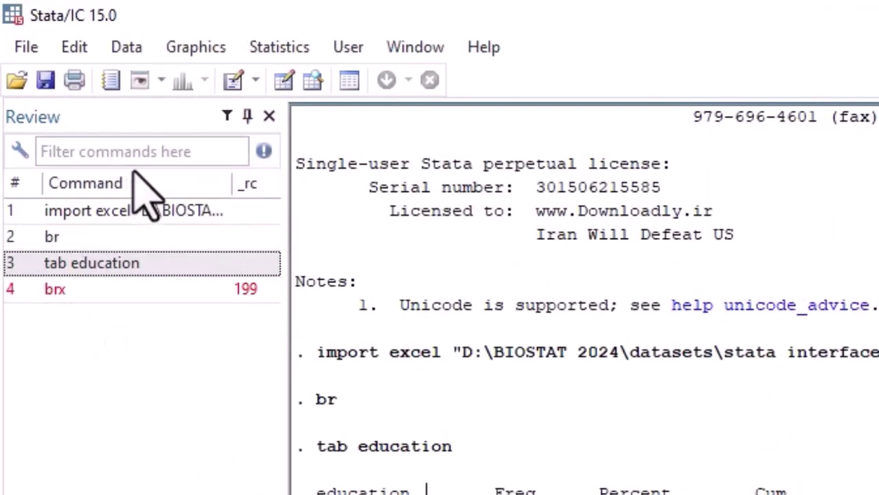
- Filter the Review history to hide the failed brx command, leaving import excel, br and tab education
left_click(144, 153)
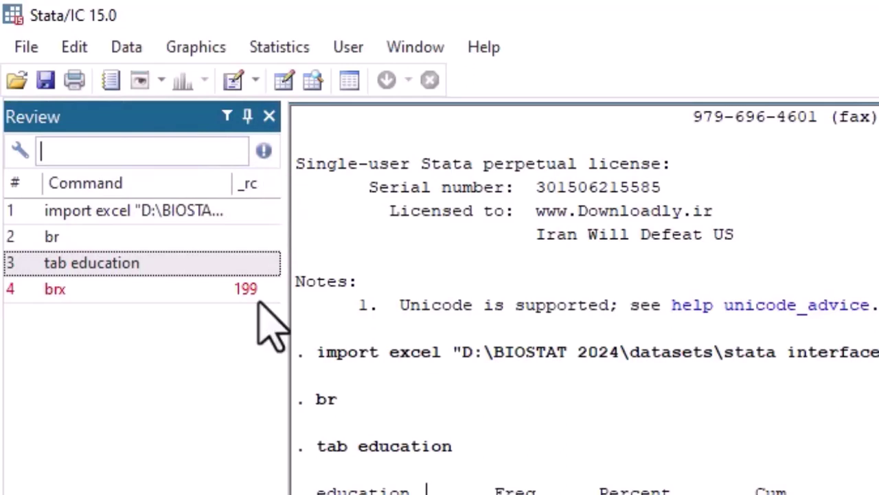
left_click(265, 151)
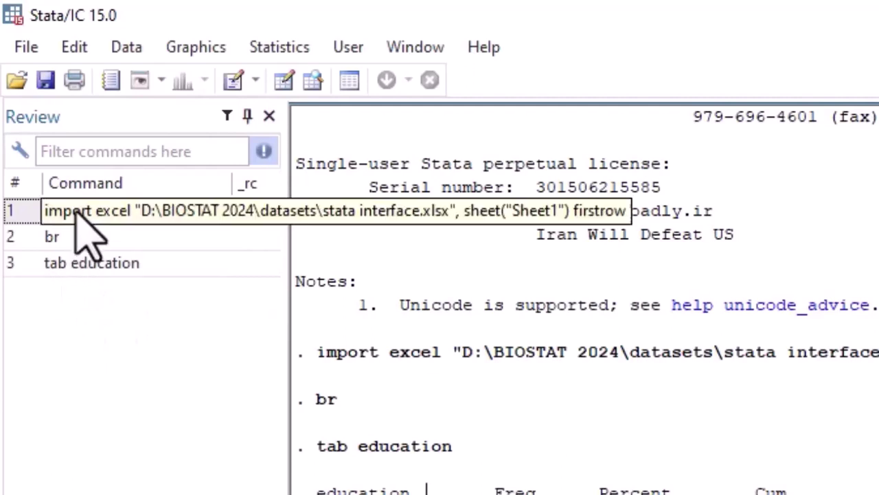
left_click(265, 151)
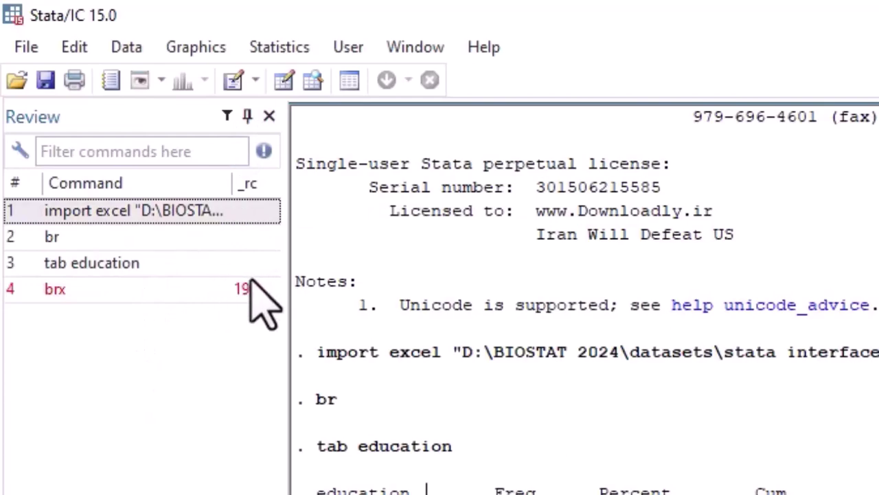
left_click(261, 153)
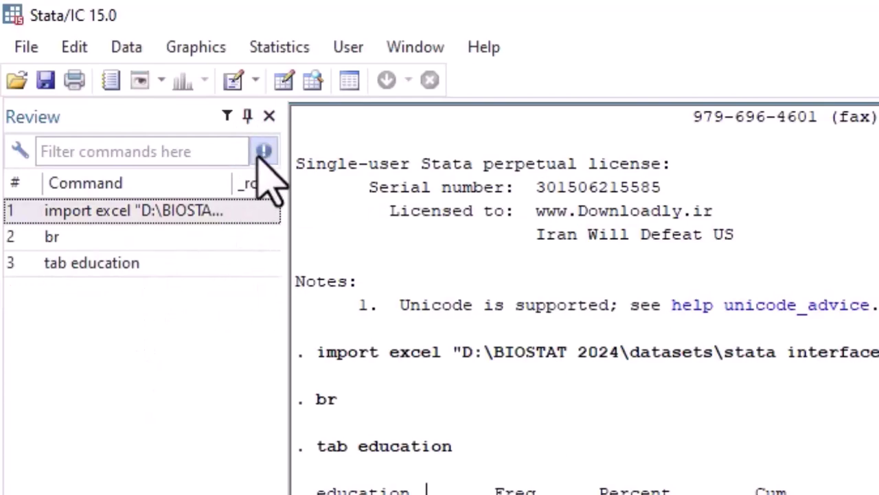